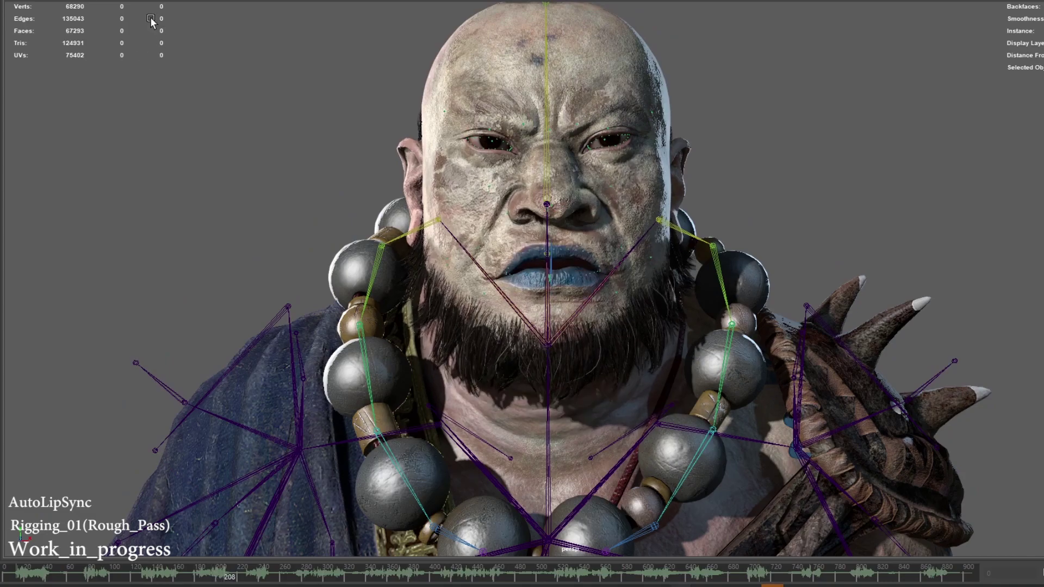
- Hide the joints and show the NURBS curve controls in the perspective viewport
click(109, 0)
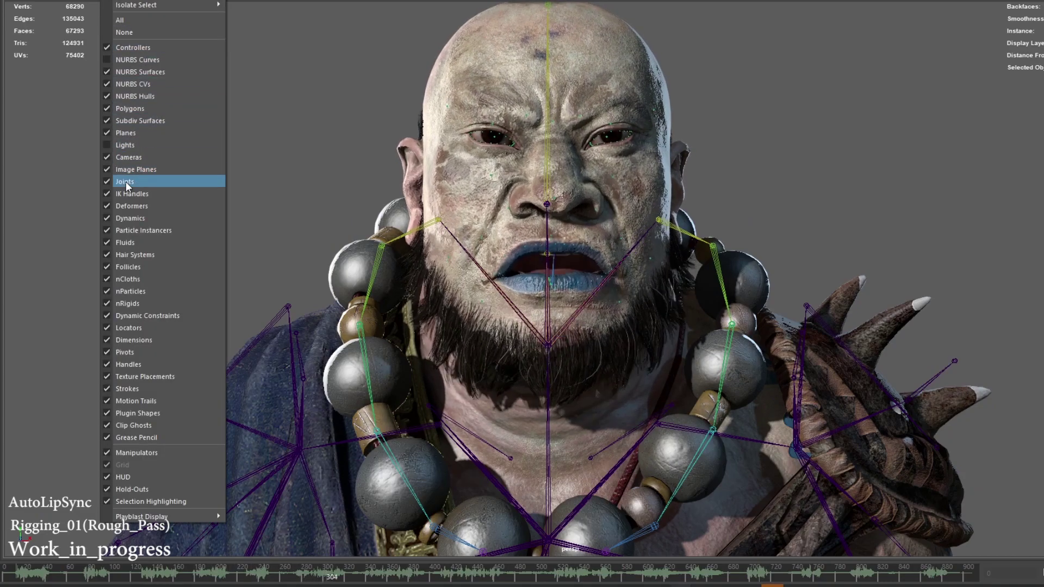
click(126, 182)
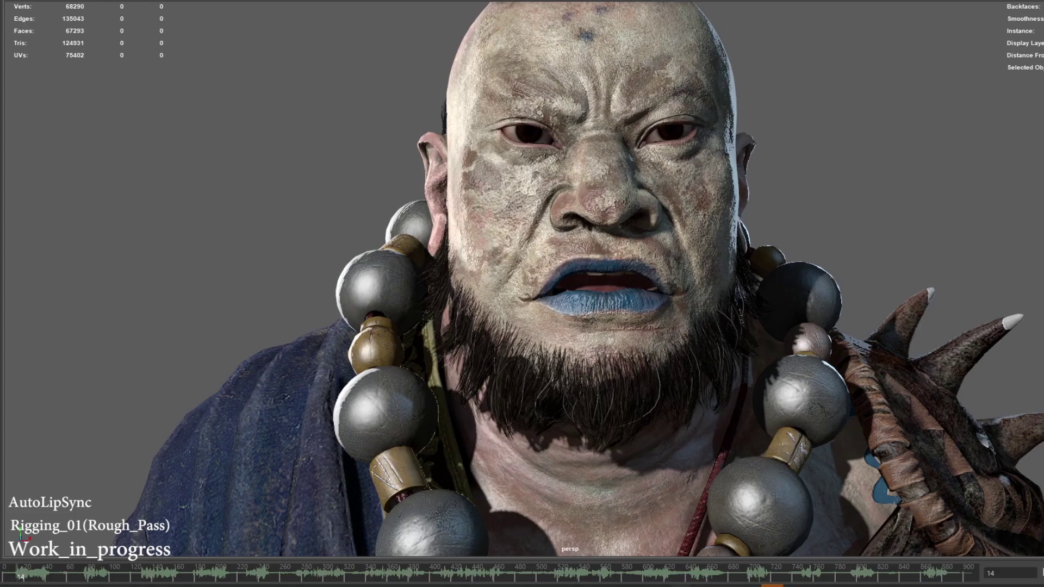
click(110, 1)
click(154, 63)
- Try rotating the controls of the character's right arm
scroll(440, 133, down, 8)
alt+middle_drag(497, 284, 509, 199)
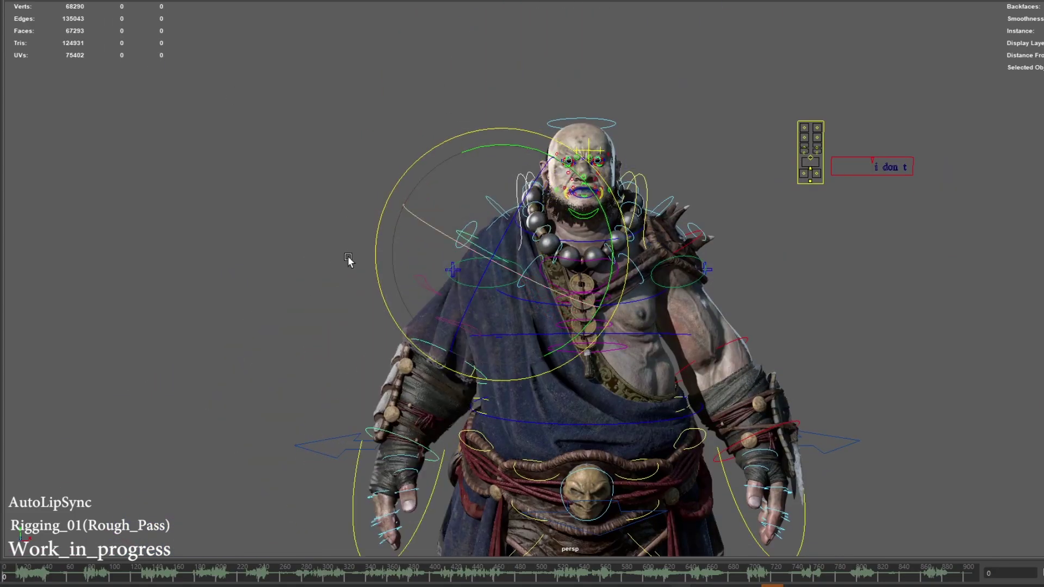
scroll(379, 264, up, 3)
alt+middle_drag(379, 503, 425, 356)
drag(347, 315, 322, 311)
alt+middle_drag(435, 304, 343, 263)
- Try rotating the controls of the character's left arm and undo the change
click(815, 287)
mouse_move(837, 272)
mouse_down()
mouse_move(875, 256)
mouse_move(841, 270)
mouse_up()
click(760, 174)
alt+drag(832, 203, 769, 218)
drag(686, 203, 693, 266)
key(ctrl+z)
- Try moving the character's left foot control with the Move tool
alt+middle_drag(565, 484, 603, 354)
alt+drag(629, 330, 621, 263)
key(ctrl+z)
alt+middle_drag(823, 427, 808, 338)
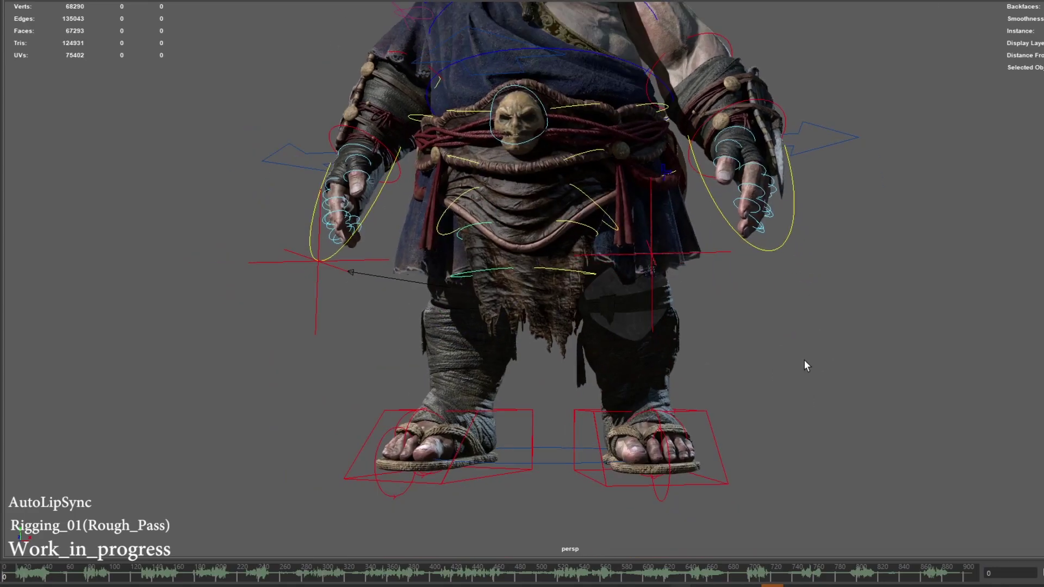
alt+drag(809, 338, 764, 364)
click(699, 451)
key(w)
drag(800, 405, 727, 400)
alt+middle_drag(759, 271, 769, 349)
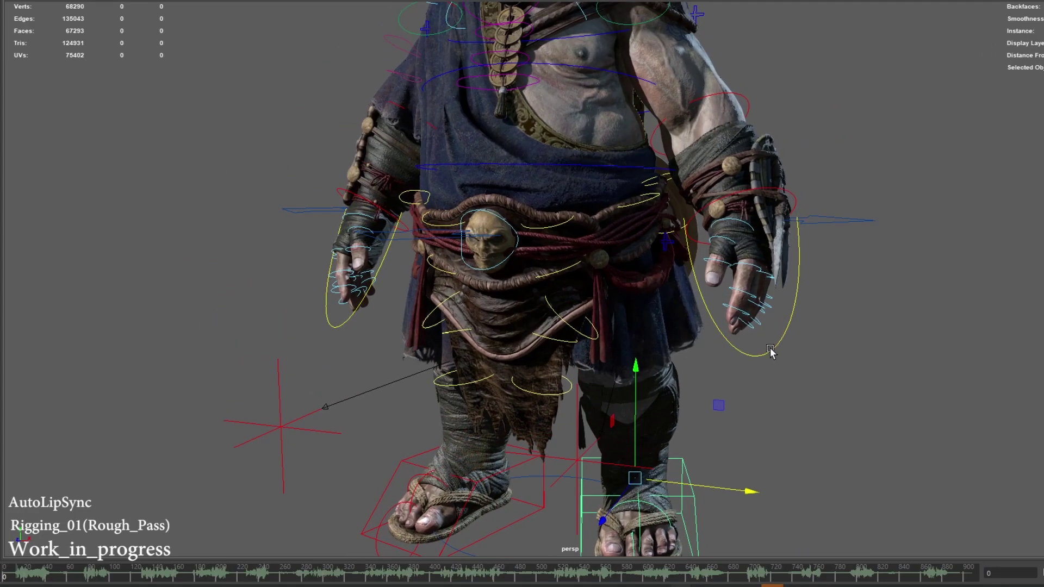
- Test the fingers by scrubbing several attributes of the left hand's finger control at once
click(771, 349)
alt+drag(772, 349, 745, 332)
alt+right_drag(745, 331, 788, 334)
alt+drag(977, 114, 943, 126)
drag(1027, 36, 1028, 74)
alt+drag(881, 174, 777, 240)
alt+right_drag(777, 239, 811, 263)
middle_drag(811, 263, 913, 266)
alt+right_drag(913, 267, 895, 282)
alt+drag(895, 282, 894, 234)
- Select the FK controls of the hanging coin pendant and try rotating them together
click(245, 327)
alt+drag(245, 326, 594, 284)
click(574, 117)
alt+right_drag(594, 284, 641, 271)
alt+middle_drag(642, 272, 560, 296)
click(578, 239)
key(e)
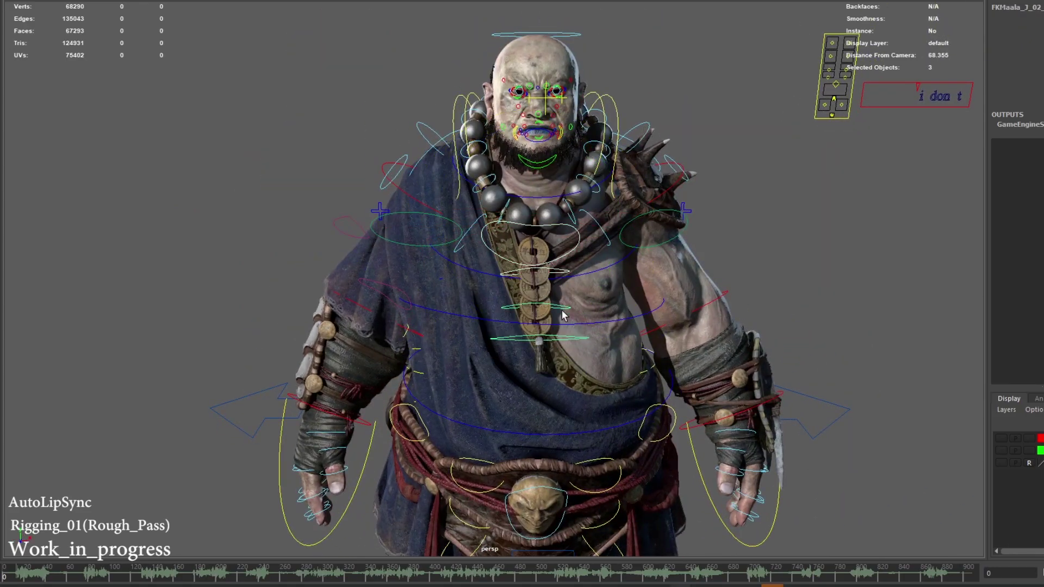
alt+middle_drag(569, 202, 546, 311)
alt+right_drag(545, 311, 604, 305)
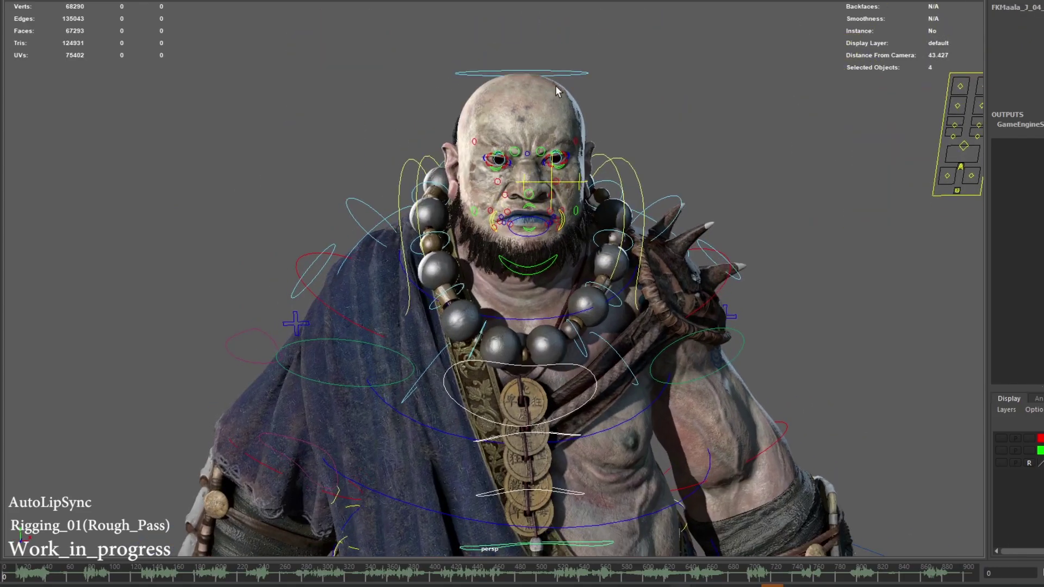
- Try moving and rotating the head and neck controls, undoing each change
key(w)
drag(518, 183, 558, 219)
key(e)
key(ctrl+z)
click(549, 319)
key(e)
key(ctrl+z)
- Try rotating the FKChest_M control and undo the rotation
alt+middle_drag(609, 381, 614, 205)
alt+right_drag(615, 205, 590, 201)
alt+middle_drag(598, 203, 622, 272)
click(651, 273)
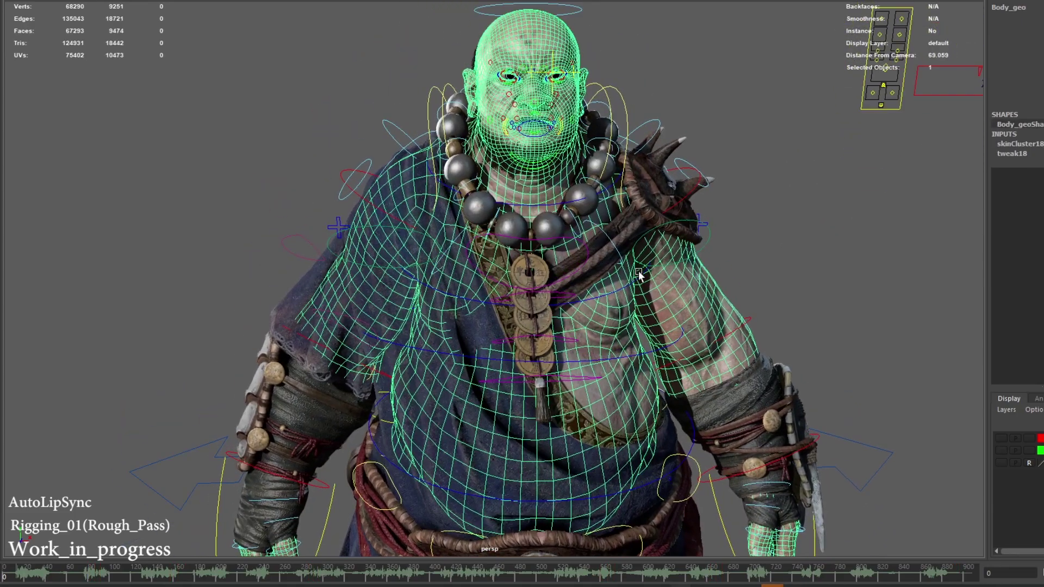
click(658, 291)
alt+middle_drag(587, 226, 562, 206)
mouse_move(561, 206)
mouse_down()
mouse_move(540, 194)
mouse_move(552, 203)
mouse_up()
key(ctrl+z)
key(q)
alt+right_drag(606, 400, 582, 409)
alt+middle_drag(582, 409, 575, 351)
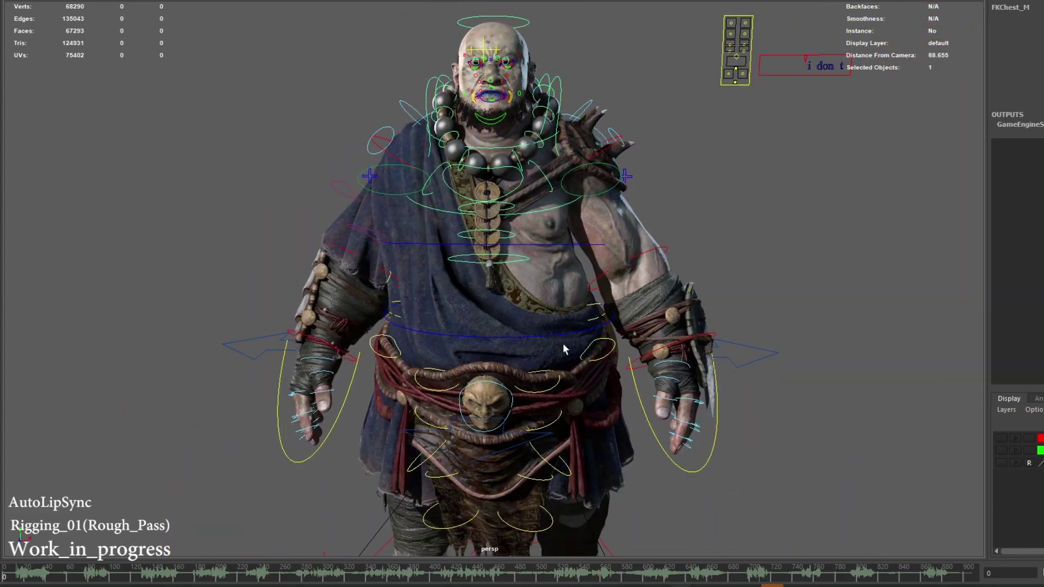
- Try rotating a control at the waist and undo the rotation
alt+drag(596, 311, 511, 258)
click(373, 341)
key(e)
alt+drag(380, 337, 461, 347)
key(ctrl+z)
- Try out the pouch, red sash and left wrist controls, undoing the last change
alt+drag(680, 374, 237, 144)
click(520, 309)
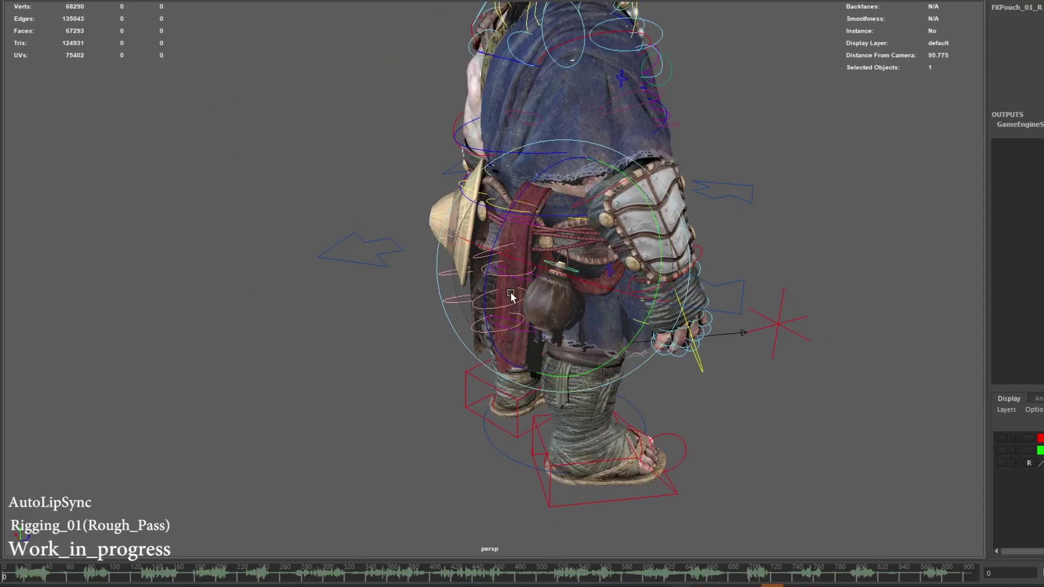
alt+right_drag(583, 266, 609, 297)
alt+drag(609, 296, 657, 327)
click(515, 290)
key(w)
drag(532, 318, 405, 334)
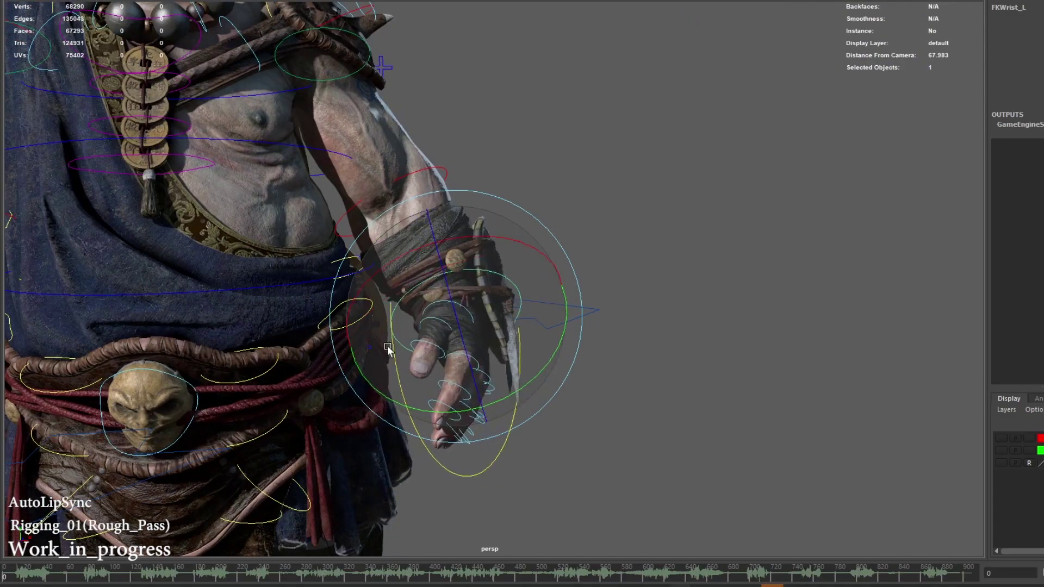
key(ctrl+z)
- Hide the blue robe mesh to expose the body underneath
alt+right_drag(460, 402, 658, 344)
alt+drag(657, 345, 701, 331)
alt+right_drag(598, 234, 648, 268)
key(w)
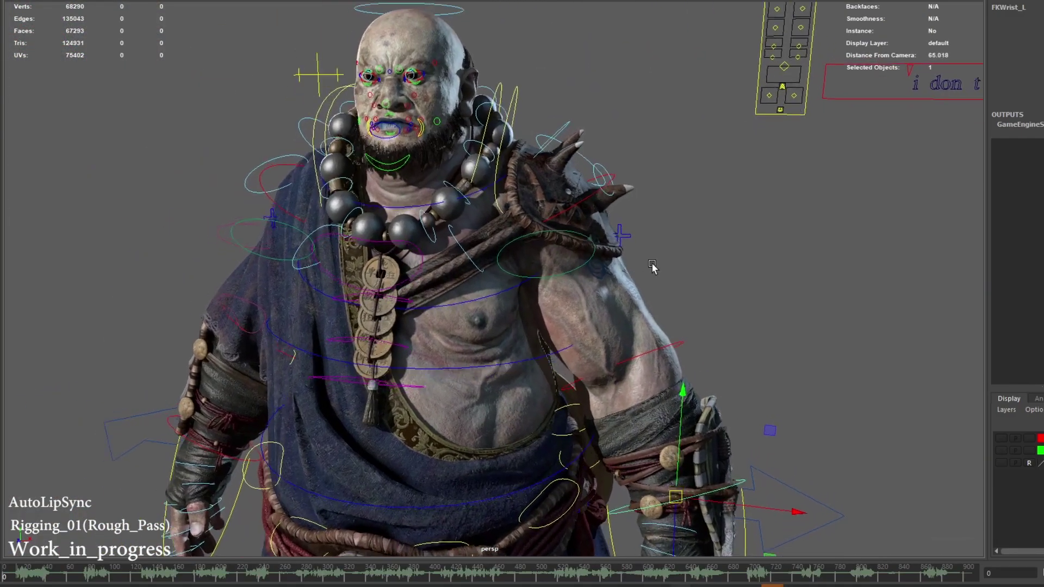
alt+drag(647, 268, 701, 272)
click(403, 408)
key(ctrl+h)
- Try rotating the right scapula and shoulder support controls from behind, undoing the change
alt+drag(394, 248, 401, 214)
alt+drag(470, 110, 645, 238)
scroll(646, 238, up, 4)
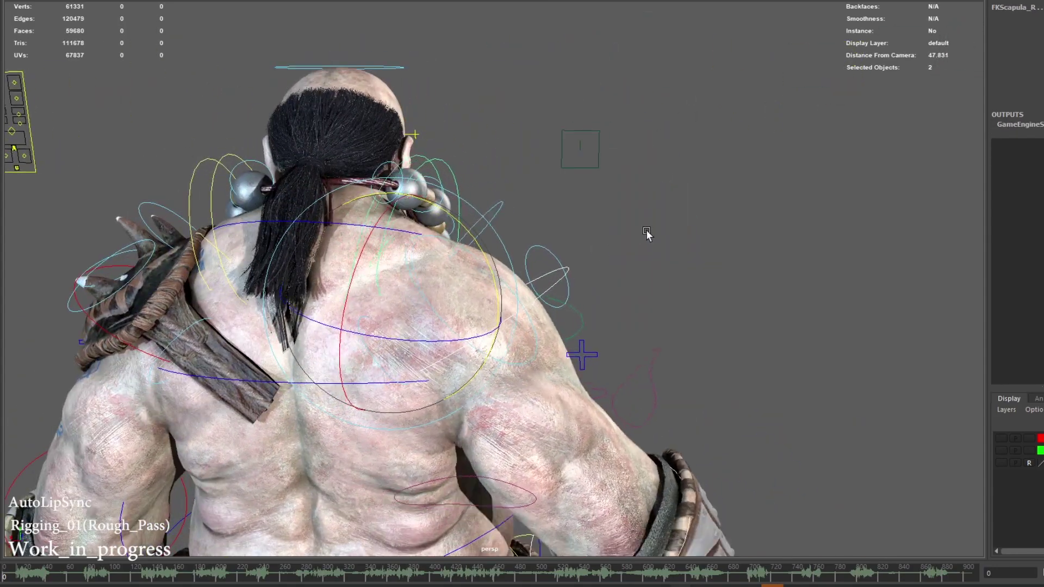
middle_drag(646, 239, 657, 231)
alt+drag(657, 230, 608, 225)
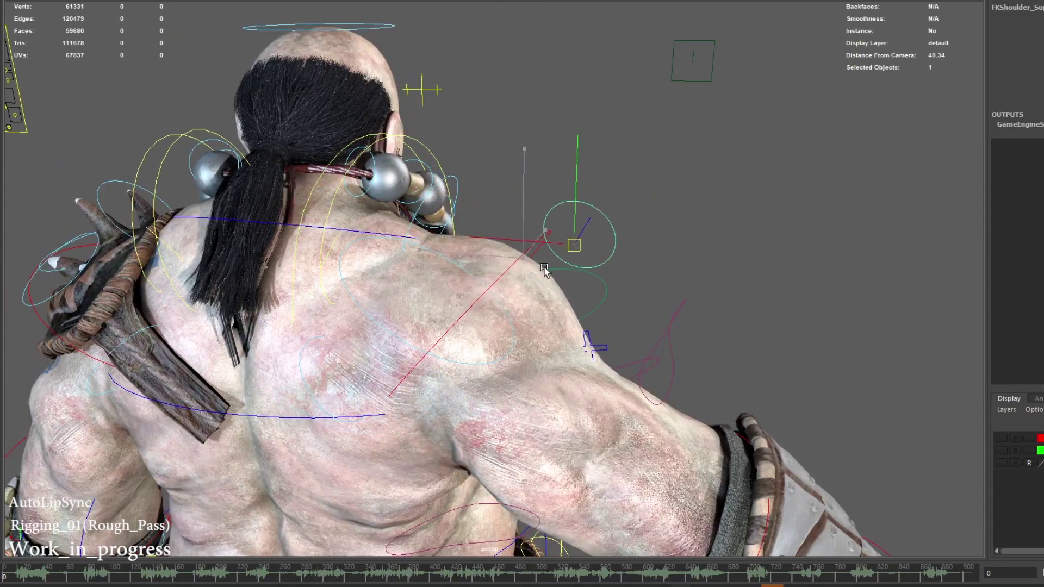
alt+drag(579, 293, 483, 328)
click(468, 321)
key(ctrl+z)
- Try rotating the FKShoulder_R control to test the arm deformation and undo the rotation
click(364, 264)
scroll(356, 234, up, 2)
alt+middle_drag(353, 225, 345, 161)
alt+drag(345, 160, 483, 263)
click(614, 206)
scroll(483, 263, down, 2)
scroll(483, 263, down, 2)
alt+middle_drag(508, 348, 533, 224)
key(ctrl+z)
scroll(533, 224, down, 4)
click(592, 278)
alt+drag(593, 277, 636, 333)
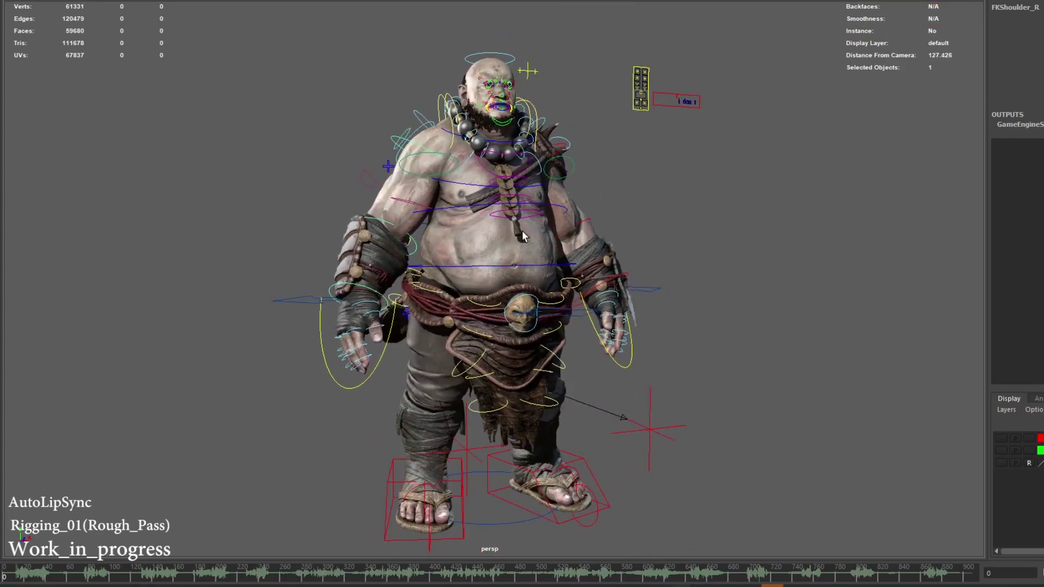
- Select both eye controls in the facial control board, try changing them together, and undo the change
alt+middle_drag(636, 136, 651, 228)
scroll(650, 227, up, 5)
alt+drag(650, 228, 678, 234)
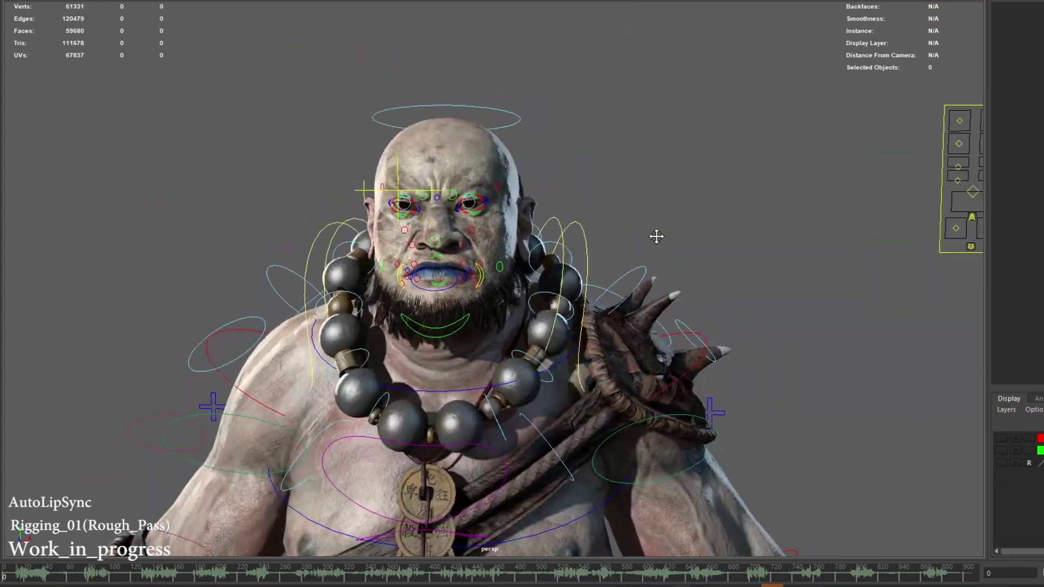
alt+middle_drag(678, 234, 626, 235)
click(963, 196)
drag(966, 170, 686, 170)
scroll(535, 186, up, 4)
alt+drag(535, 187, 891, 209)
click(946, 218)
click(885, 141)
shift+click(947, 140)
drag(949, 142, 956, 141)
scroll(738, 181, up, 7)
middle_drag(738, 180, 759, 178)
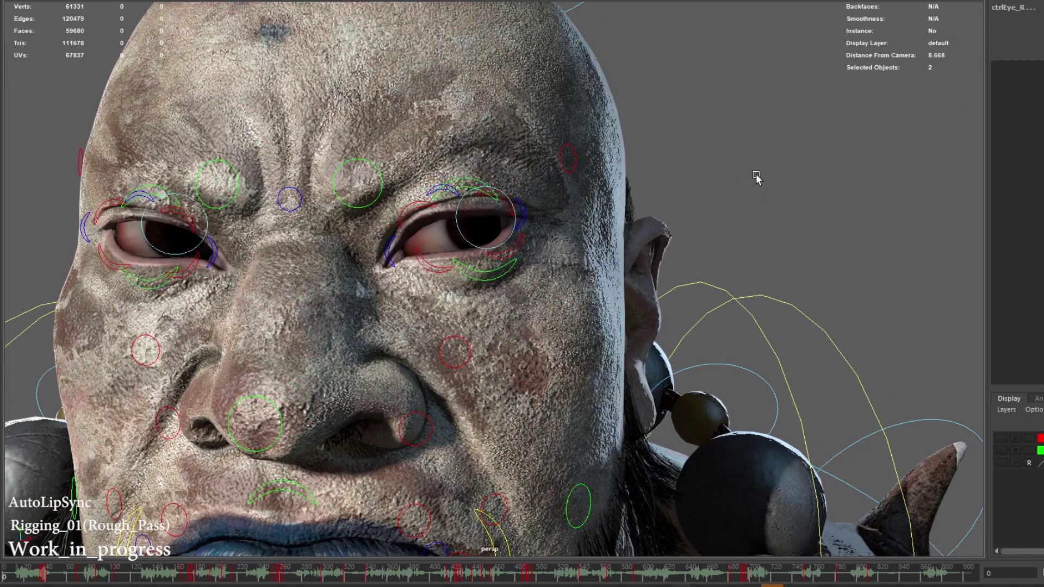
scroll(742, 162, down, 2)
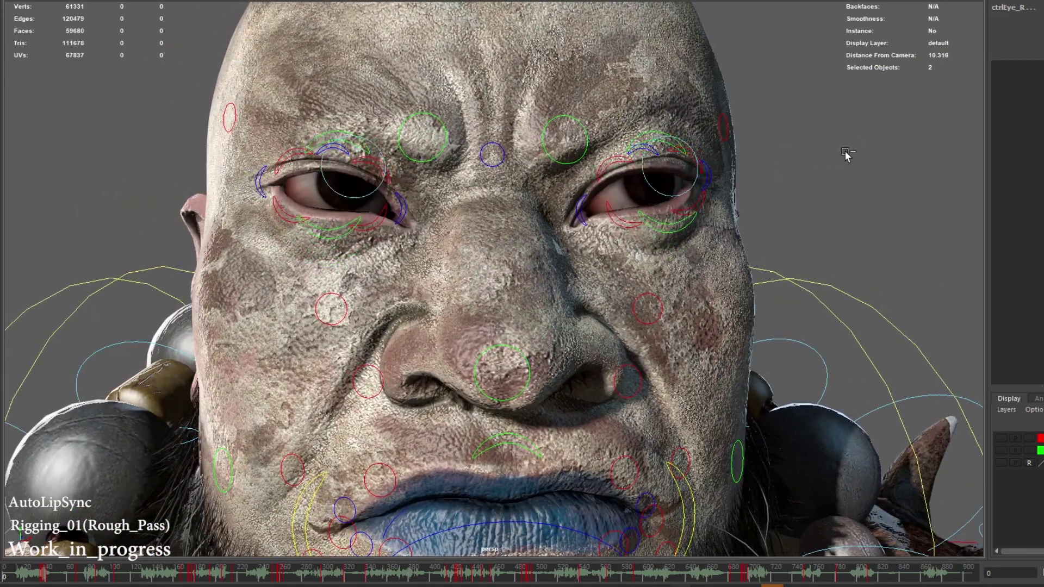
key(ctrl+z)
- Select the phonemes control on the facial board and test its mouth shapes
scroll(845, 154, down, 6)
alt+middle_drag(870, 261, 726, 228)
click(907, 230)
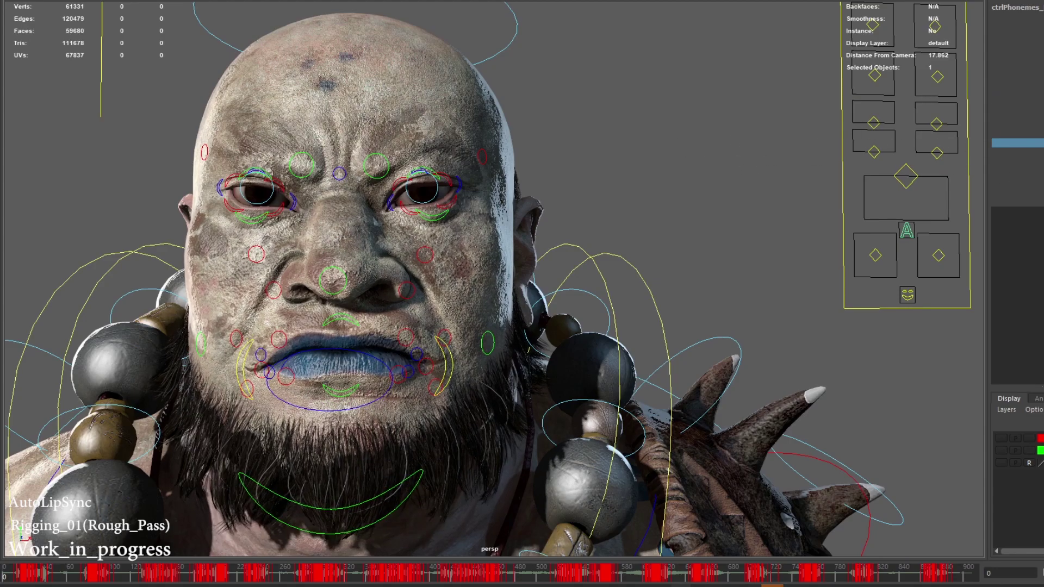
alt+middle_drag(734, 182, 783, 199)
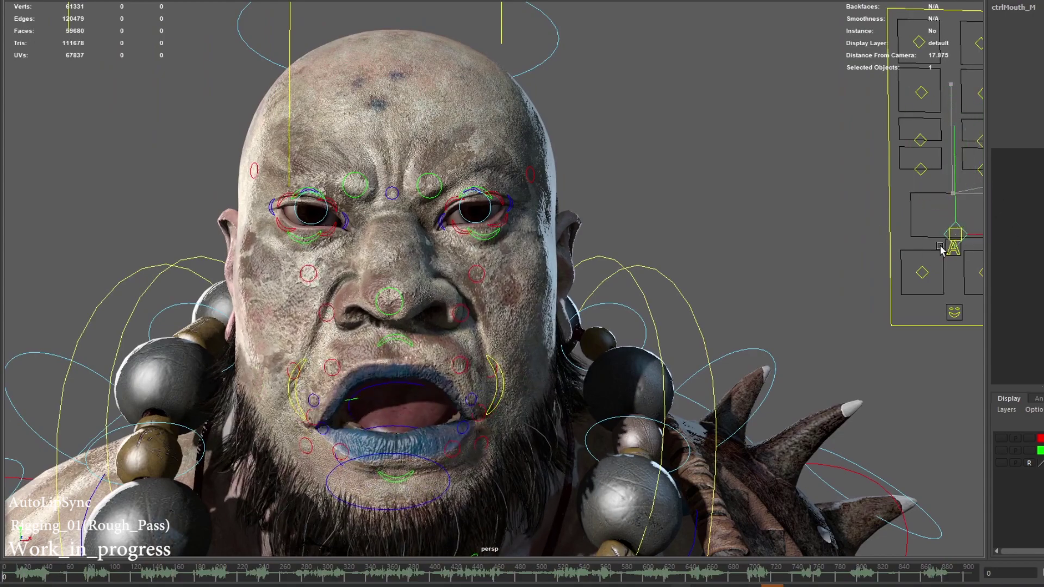
- Try moving the mouth control and both mouth corner controls on the facial board
drag(945, 211, 946, 212)
key(ctrl+z)
alt+middle_drag(946, 212, 884, 238)
alt+right_drag(884, 238, 841, 299)
click(840, 300)
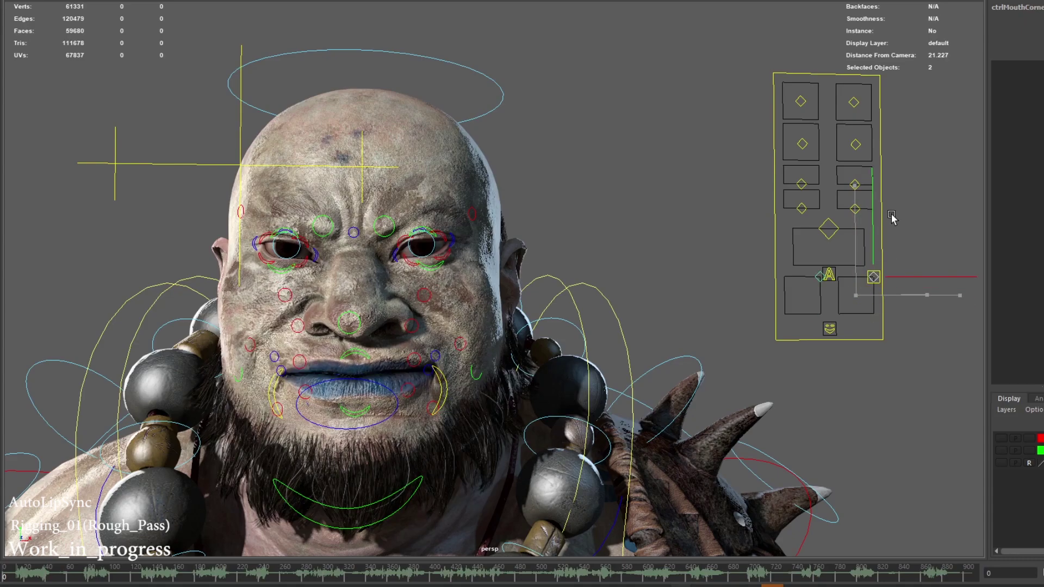
alt+middle_drag(875, 187, 975, 167)
- Scrub three expression attributes of the emotions control to test the face
click(1014, 16)
middle_drag(846, 165, 945, 165)
alt+drag(946, 165, 982, 147)
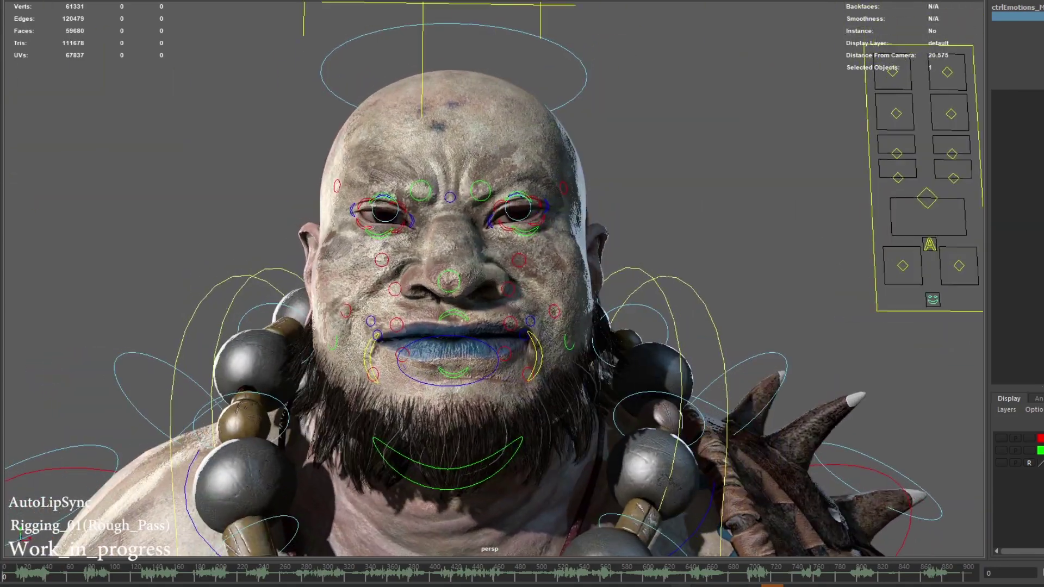
alt+drag(823, 140, 919, 163)
click(1014, 35)
middle_drag(712, 190, 774, 193)
alt+drag(774, 193, 837, 185)
click(1015, 45)
middle_drag(859, 169, 921, 168)
- Scrub two further expression attributes of the emotions control
mouse_move(758, 179)
alt+mouse_down()
mouse_move(804, 173)
mouse_move(747, 176)
alt+mouse_up()
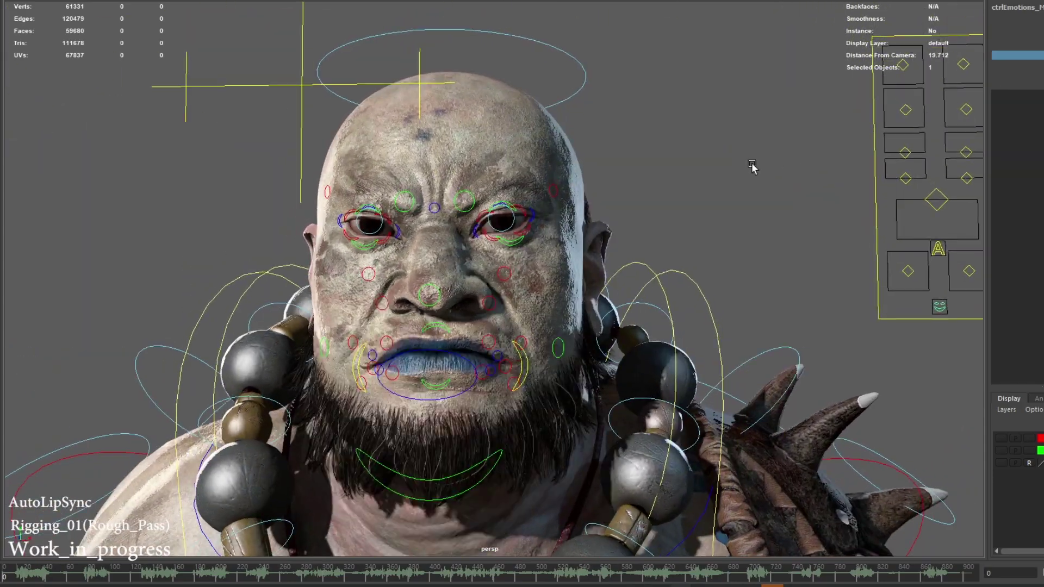
click(1014, 55)
middle_drag(665, 184, 716, 188)
alt+middle_drag(716, 188, 770, 162)
alt+drag(769, 163, 753, 173)
click(1015, 65)
middle_drag(802, 154, 854, 151)
mouse_move(756, 166)
alt+mouse_down()
mouse_move(808, 161)
mouse_move(766, 172)
alt+mouse_up()
- Try moving both brow controls together on the facial board
alt+drag(773, 119, 788, 221)
alt+right_drag(789, 222, 888, 195)
alt+middle_drag(889, 195, 858, 192)
drag(872, 199, 946, 179)
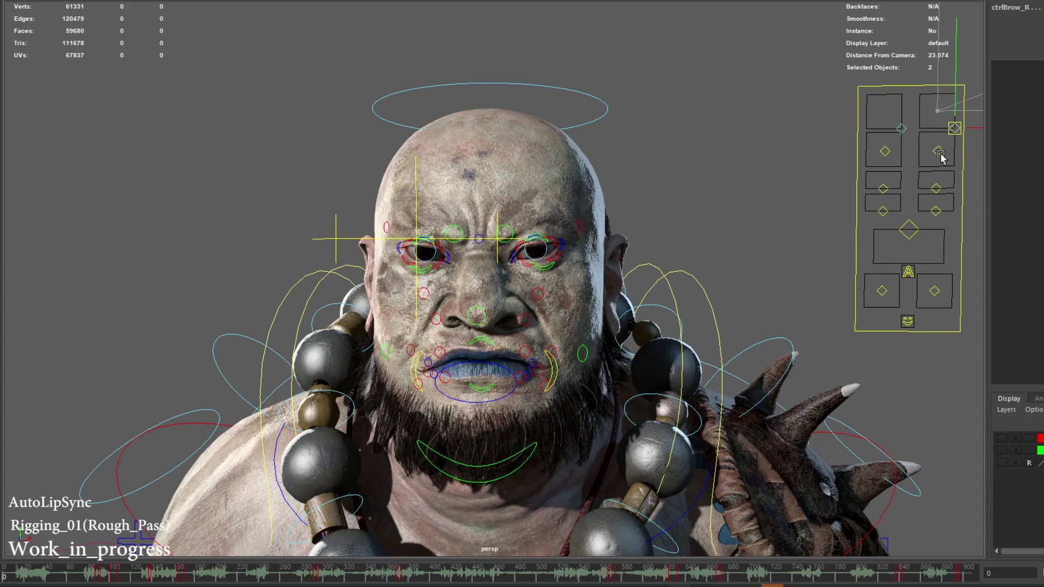
- Try moving the support control above the character's left shoulder and undo the move
alt+right_drag(646, 201, 645, 168)
alt+drag(645, 168, 609, 202)
alt+right_drag(608, 202, 540, 195)
alt+middle_drag(541, 196, 540, 329)
click(610, 154)
drag(584, 158, 707, 113)
key(ctrl+z)
- Rotate the chest support control on the character's left side
click(483, 321)
key(e)
drag(482, 321, 553, 289)
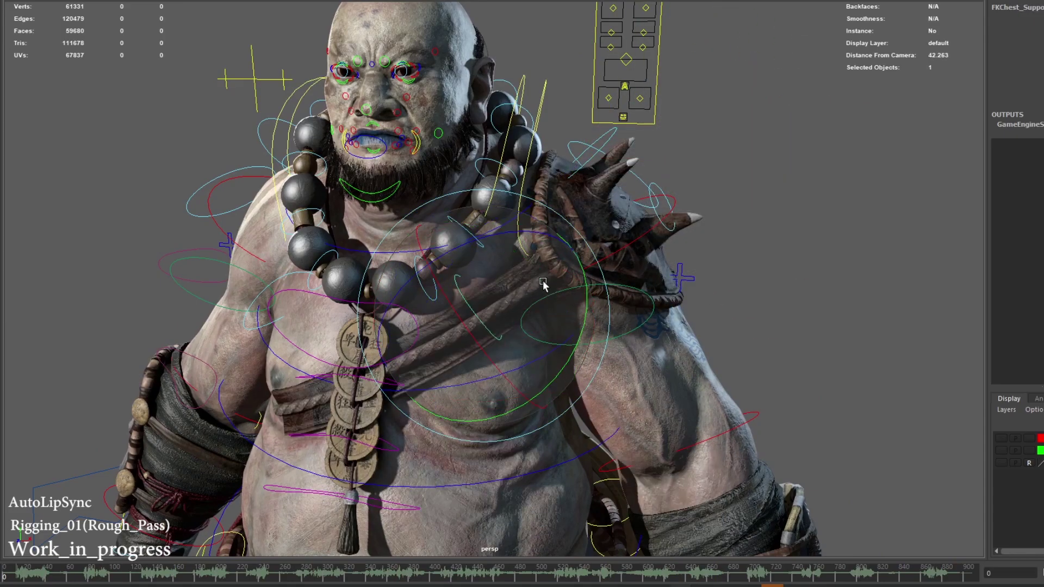
- Undo the chest support rotation, try moving that control instead, and undo the move
key(ctrl+z)
key(w)
drag(461, 315, 478, 324)
key(ctrl+z)
- Clear the selection and try moving the left leg's IK foot control
click(805, 271)
alt+right_drag(810, 271, 785, 284)
alt+drag(785, 285, 511, 263)
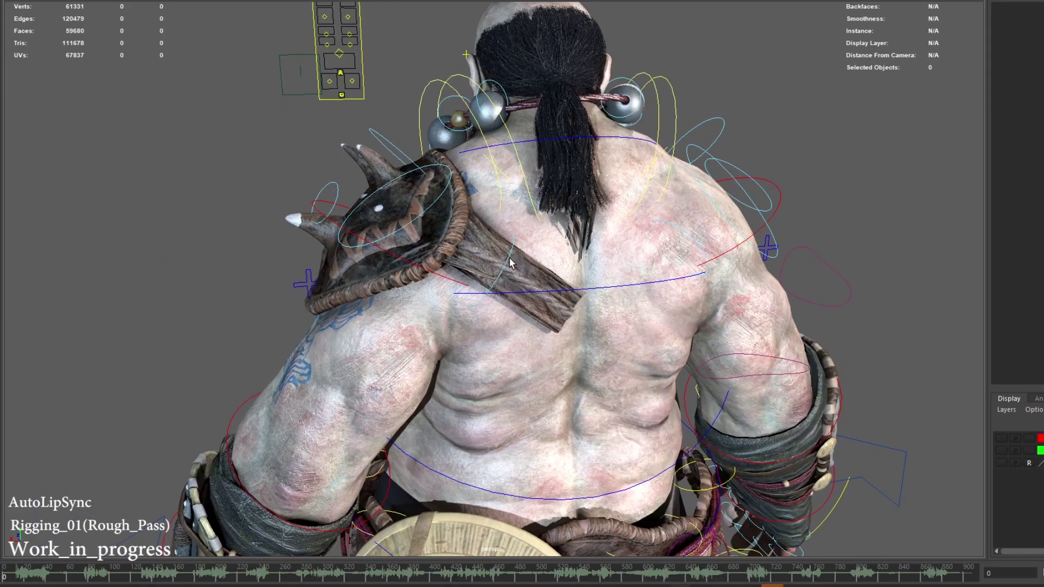
alt+drag(686, 238, 766, 253)
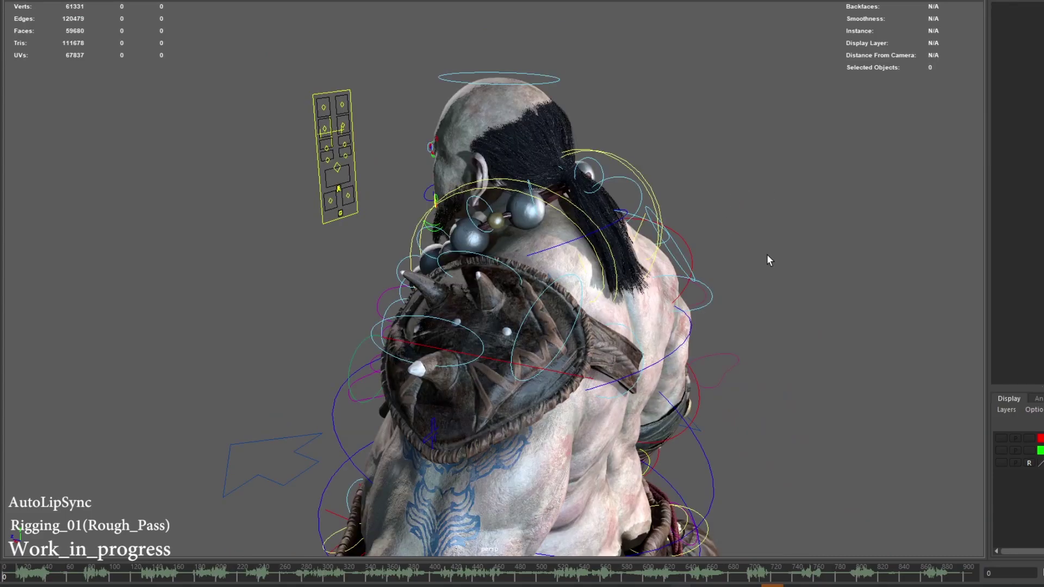
alt+drag(766, 253, 571, 215)
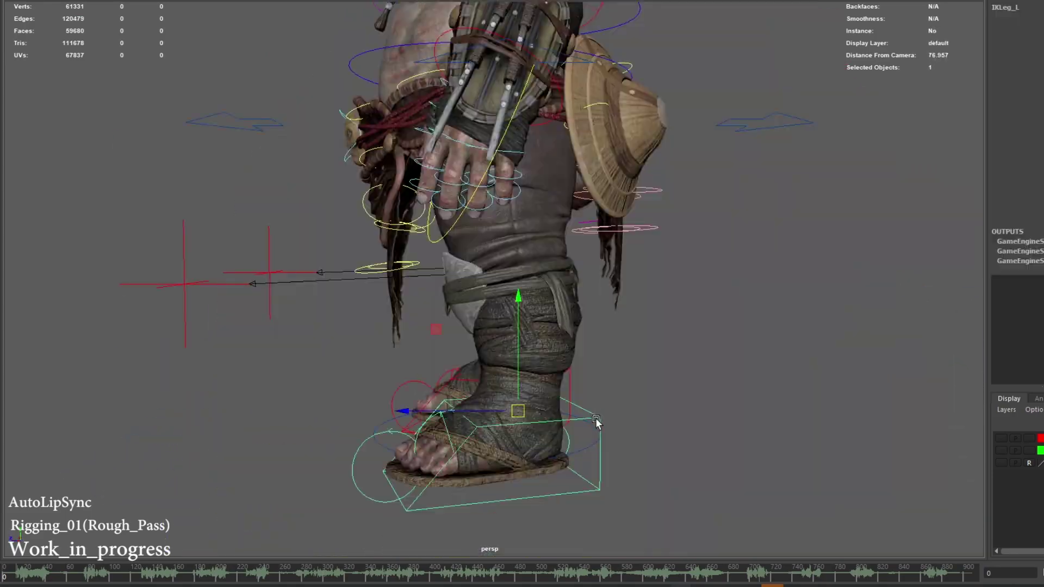
drag(491, 402, 519, 359)
drag(462, 313, 398, 268)
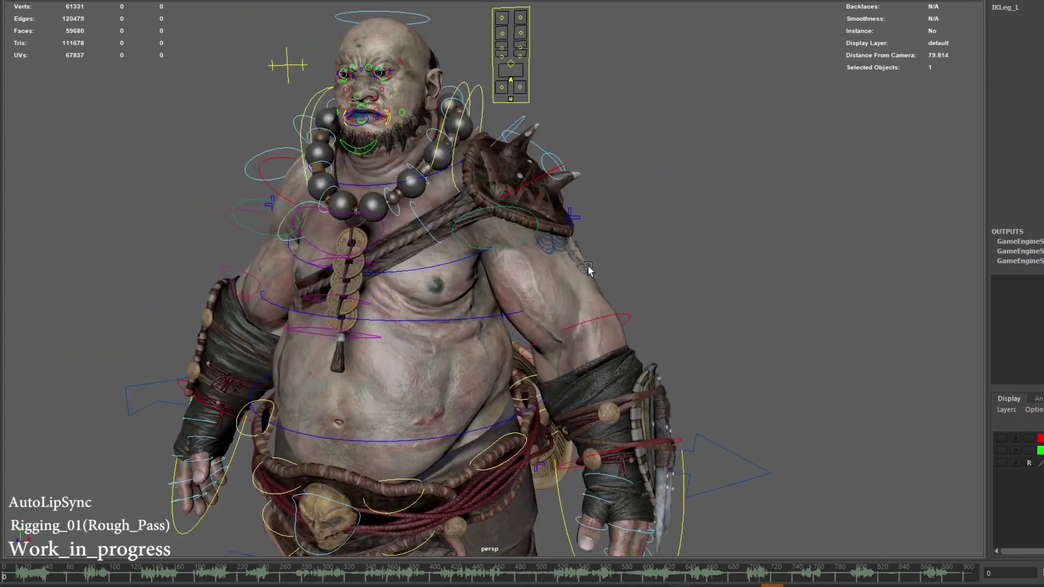
- Try rotating the left shoulder's FK control and undo the changes
click(523, 183)
drag(625, 239, 581, 171)
key(ctrl+z)
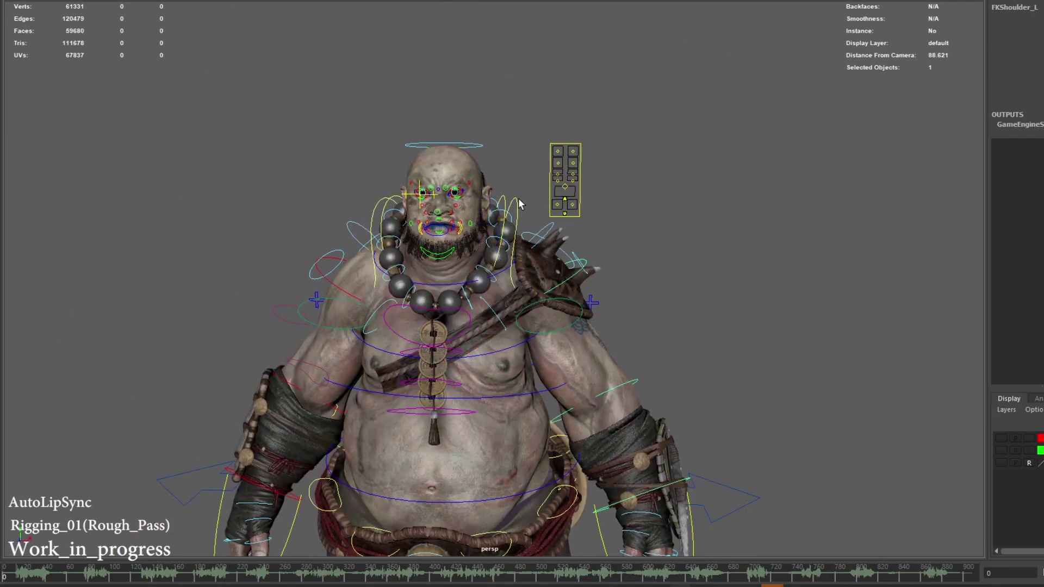
middle_drag(740, 242, 558, 245)
alt+drag(536, 242, 667, 234)
key(ctrl+z)
key(ctrl+z)
- Try rotating a body control from behind, repeat it from another angle, and undo both rotations
alt+drag(416, 305, 462, 321)
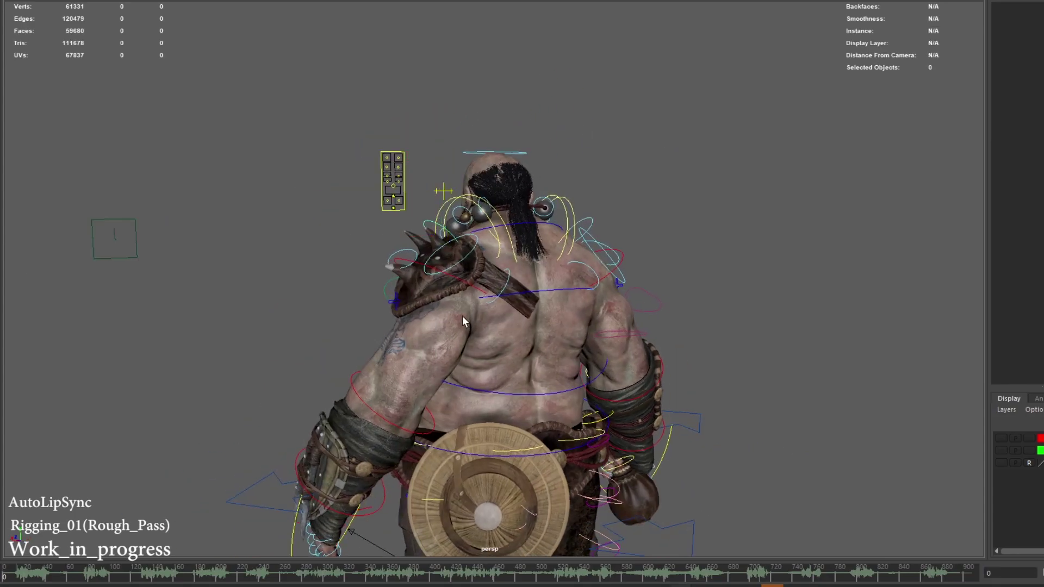
alt+right_drag(462, 320, 544, 337)
click(587, 341)
drag(587, 342, 573, 269)
key(ctrl+z)
alt+drag(451, 297, 565, 310)
alt+right_drag(566, 310, 435, 304)
alt+middle_drag(435, 305, 502, 294)
drag(484, 289, 501, 256)
key(ctrl+z)
- Try transforming another body control several times from behind, undoing each change
alt+right_drag(576, 326, 511, 348)
alt+middle_drag(511, 370, 575, 333)
click(588, 349)
drag(569, 309, 517, 263)
key(ctrl+z)
key(w)
alt+right_drag(526, 244, 585, 325)
alt+middle_drag(584, 325, 624, 291)
key(e)
drag(635, 218, 620, 200)
key(ctrl+z)
drag(502, 300, 533, 301)
key(ctrl+z)
- Select the left hand's fingers control and pick one of its attributes to test
alt+drag(381, 326, 456, 332)
alt+right_drag(358, 348, 412, 387)
click(541, 393)
alt+drag(413, 388, 446, 397)
alt+drag(652, 391, 489, 391)
click(761, 348)
alt+drag(824, 391, 729, 381)
alt+right_drag(729, 381, 777, 392)
click(1017, 36)
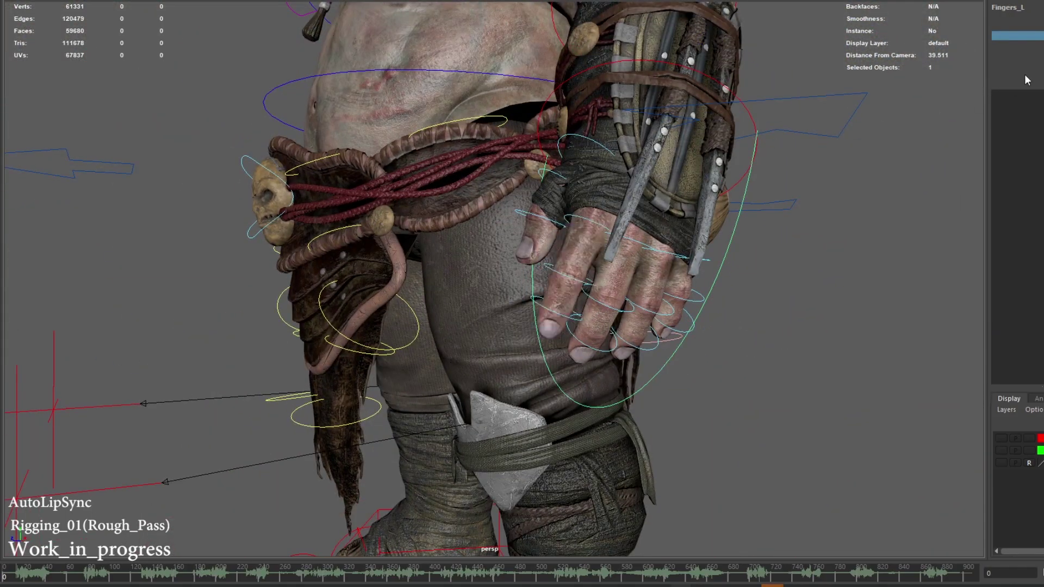
- Close the left hand into a fist with the first attribute of the fingers control
alt+drag(751, 348, 710, 240)
alt+right_drag(652, 239, 710, 240)
alt+drag(710, 239, 728, 261)
click(1017, 16)
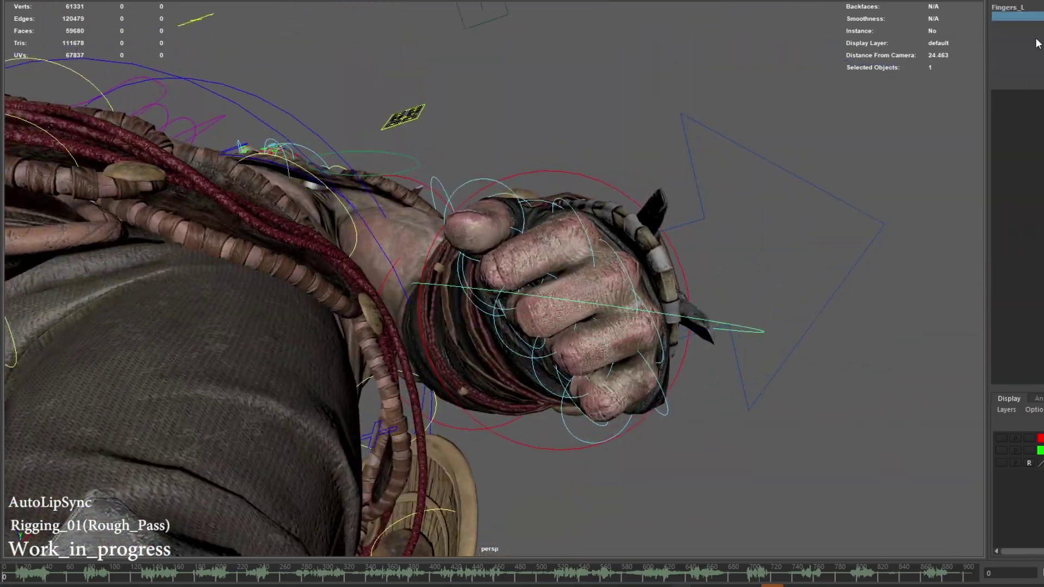
- Rotate the left thumb's FK control to fold the thumb against the fist
alt+drag(779, 141, 489, 283)
click(370, 337)
alt+drag(283, 318, 651, 250)
alt+drag(843, 265, 481, 217)
click(406, 307)
click(423, 293)
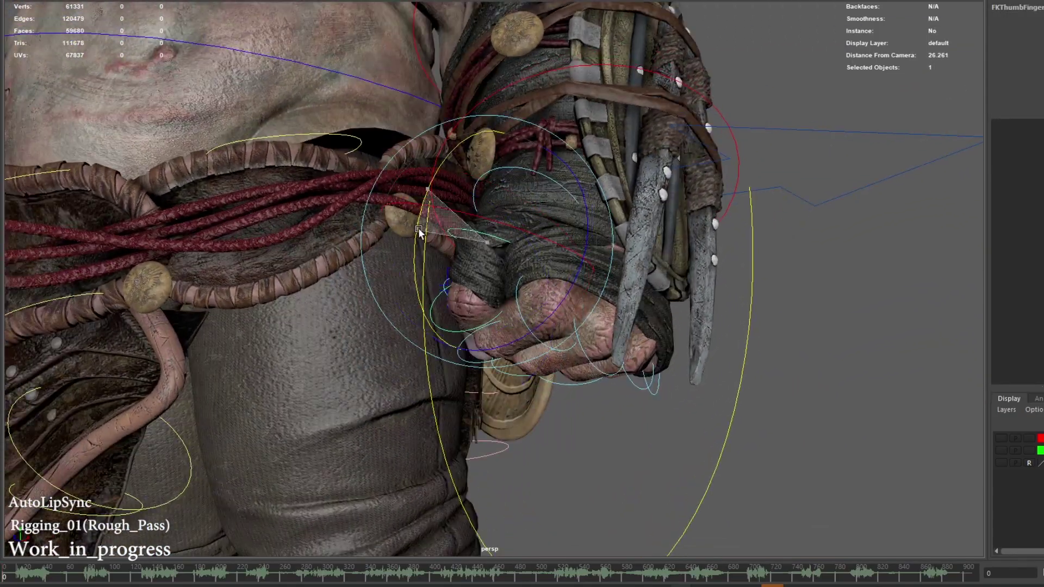
- Rotate the character's right arm controls to bring the forearm and hand forward
click(842, 325)
alt+right_drag(843, 324, 592, 264)
alt+drag(592, 264, 358, 314)
drag(298, 330, 312, 298)
alt+drag(402, 302, 535, 308)
drag(310, 236, 579, 234)
- Rotate two back loincloth controls on the character's left side together
click(672, 375)
click(763, 449)
click(461, 288)
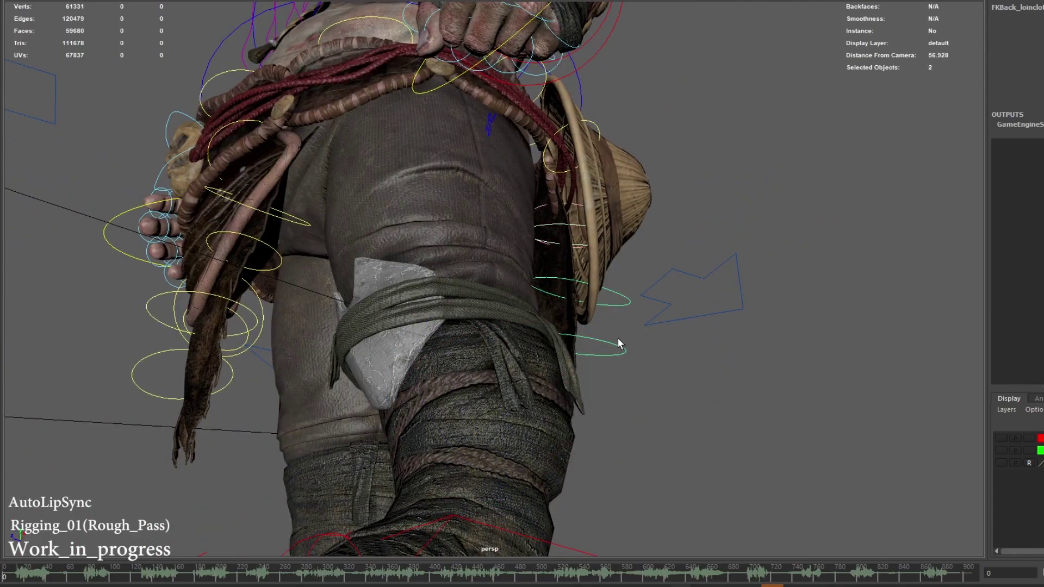
alt+drag(618, 338, 467, 369)
alt+drag(692, 363, 598, 370)
mouse_move(484, 375)
mouse_down()
mouse_move(434, 377)
mouse_move(481, 361)
mouse_up()
- Try repositioning the straw hat with its pouch control and undo the change
alt+drag(566, 375, 536, 304)
click(576, 350)
click(501, 230)
click(512, 310)
scroll(589, 338, down, 3)
alt+drag(589, 338, 602, 376)
middle_drag(602, 377, 929, 382)
key(ctrl+z)
- Place the straw hat from the character's lower back onto the head
alt+drag(679, 413, 592, 359)
middle_drag(593, 359, 853, 356)
alt+drag(854, 356, 755, 349)
alt+drag(661, 227, 517, 142)
alt+drag(683, 243, 719, 234)
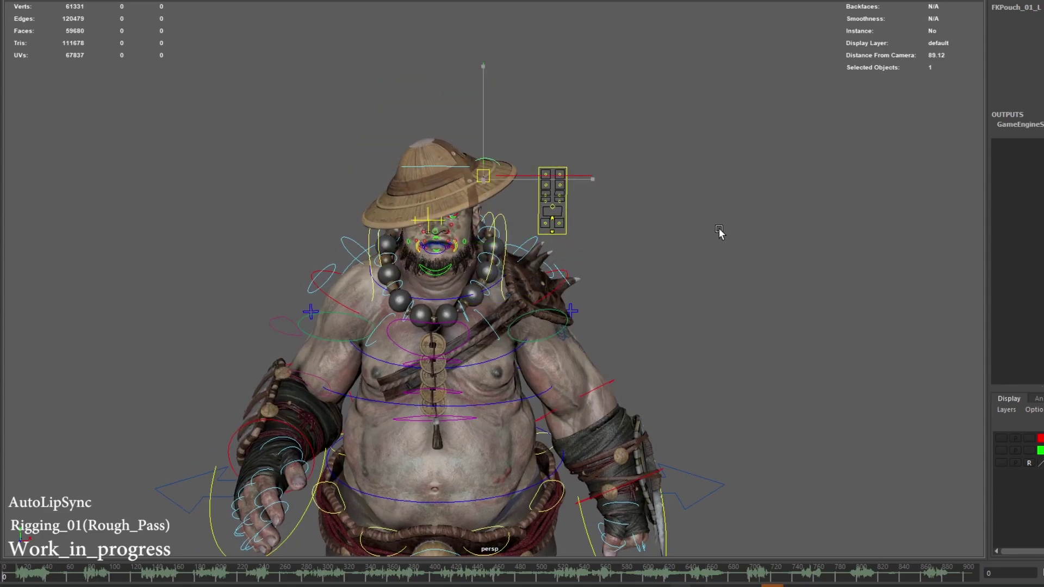
alt+drag(545, 175, 626, 257)
alt+drag(706, 256, 624, 326)
key(e)
key(w)
key(r)
click(685, 269)
- Select the back loincloth control on the character's left side and examine it from behind
alt+right_drag(624, 324, 636, 328)
alt+drag(636, 328, 392, 278)
alt+right_drag(391, 278, 485, 309)
alt+middle_drag(485, 310, 492, 209)
click(444, 236)
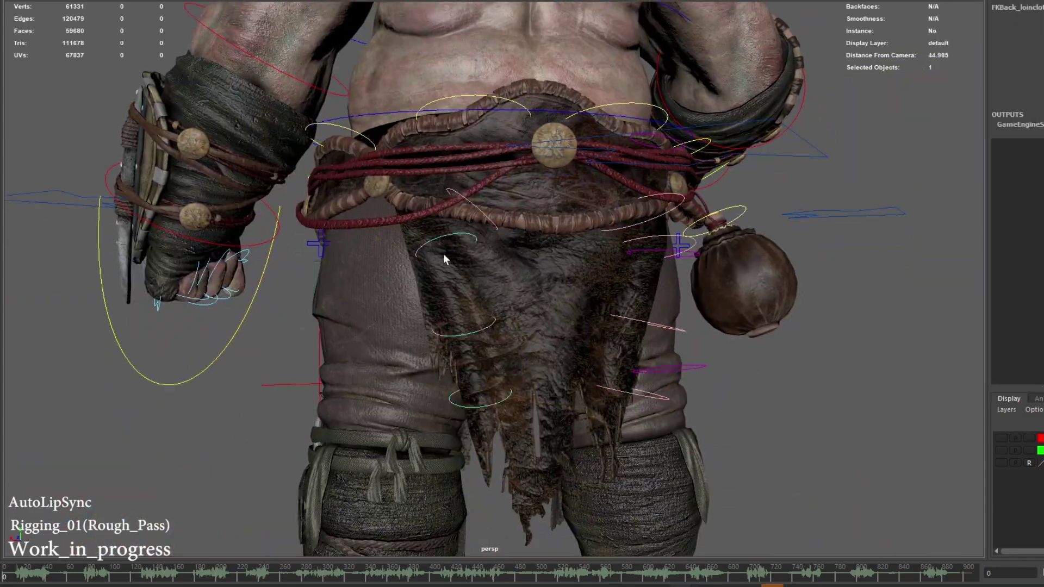
alt+drag(477, 316, 501, 294)
- Select the belt skull control and the waist armor controls to examine them around the belt
click(522, 208)
click(501, 294)
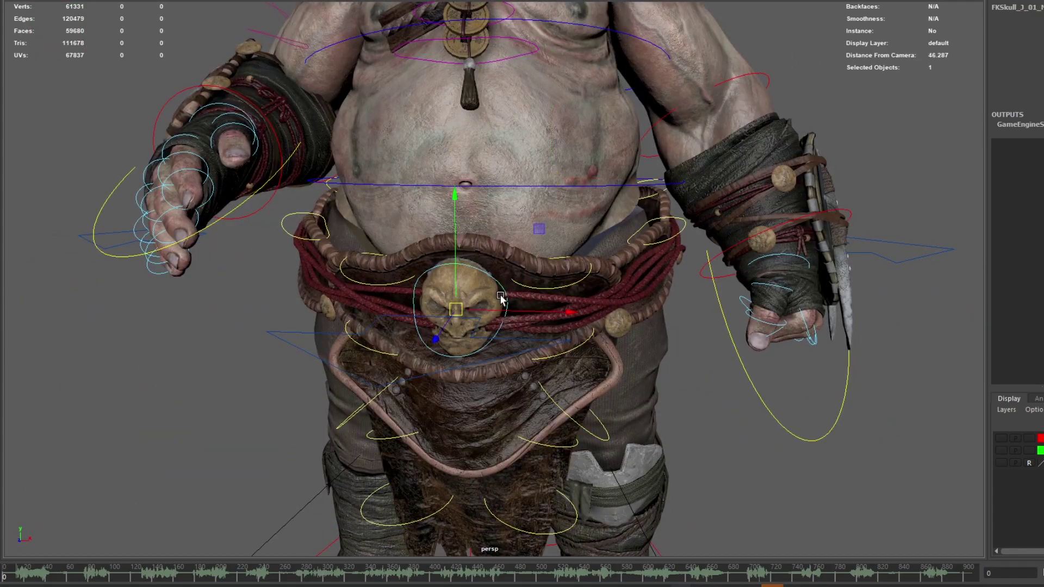
alt+drag(631, 276, 605, 246)
click(604, 247)
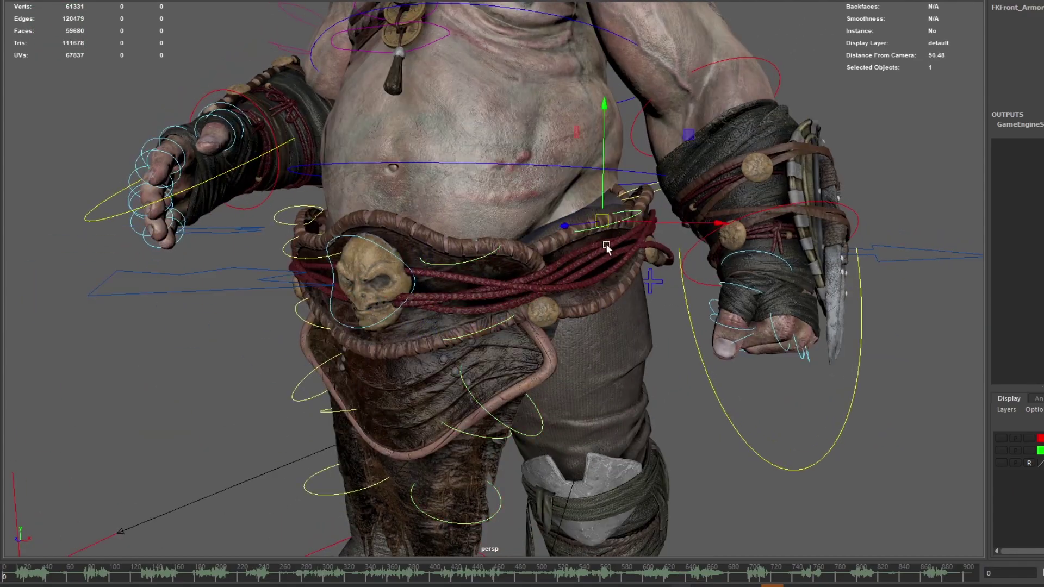
alt+drag(401, 287, 551, 239)
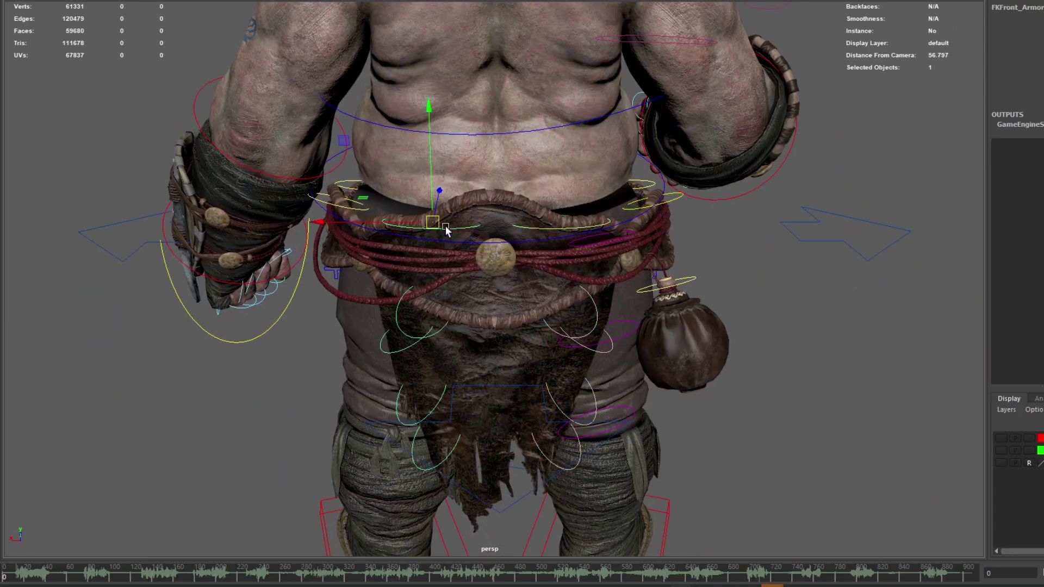
alt+drag(577, 343, 589, 303)
alt+middle_drag(590, 303, 582, 240)
alt+drag(582, 239, 462, 332)
- Try rotating and moving a lower-body control, undoing each change
click(603, 494)
drag(703, 362, 578, 361)
key(ctrl+z)
alt+drag(584, 424, 610, 476)
key(w)
drag(720, 457, 616, 449)
key(ctrl+z)
drag(723, 380, 819, 455)
key(ctrl+z)
key(e)
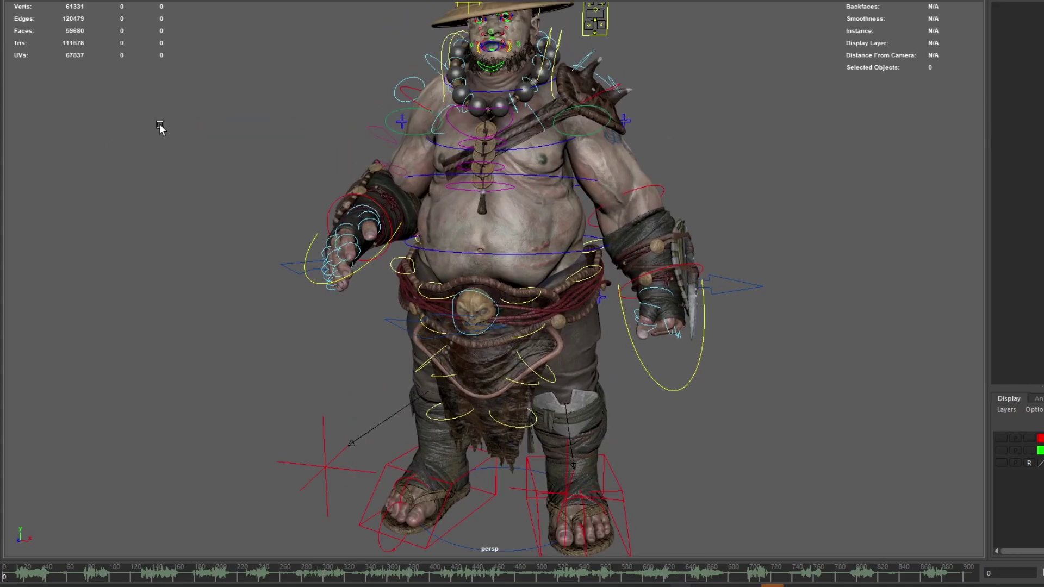
- Rotate the root control slightly and lower it vertically to bend the knees
alt+drag(160, 129, 207, 104)
alt+right_drag(206, 104, 283, 130)
click(535, 218)
drag(539, 186, 508, 209)
key(w)
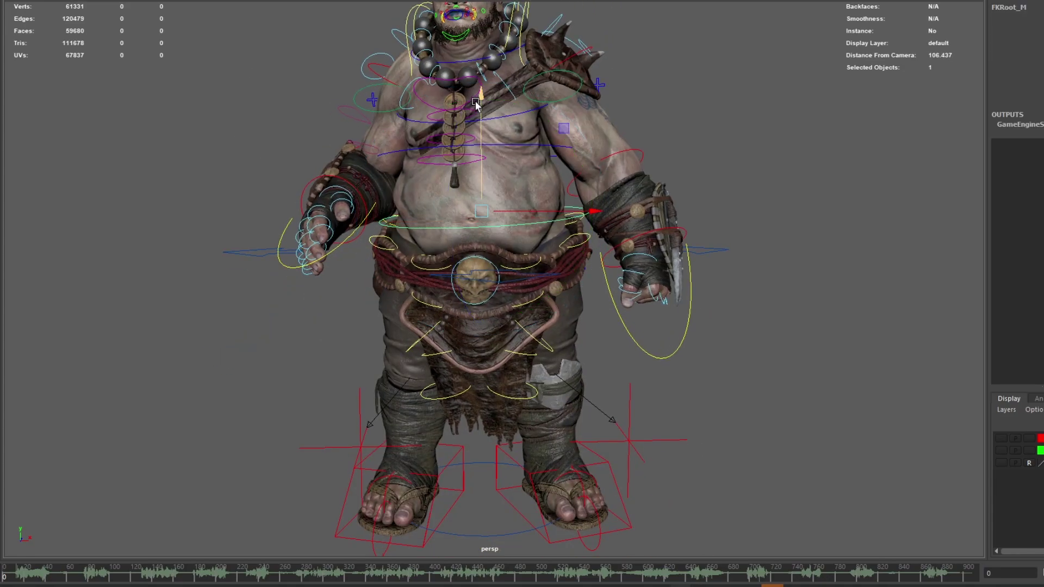
drag(480, 97, 481, 113)
- Rotate the left shoulder's FK control to raise the arm forward
click(569, 69)
key(e)
drag(592, 71, 668, 62)
alt+middle_drag(668, 62, 674, 148)
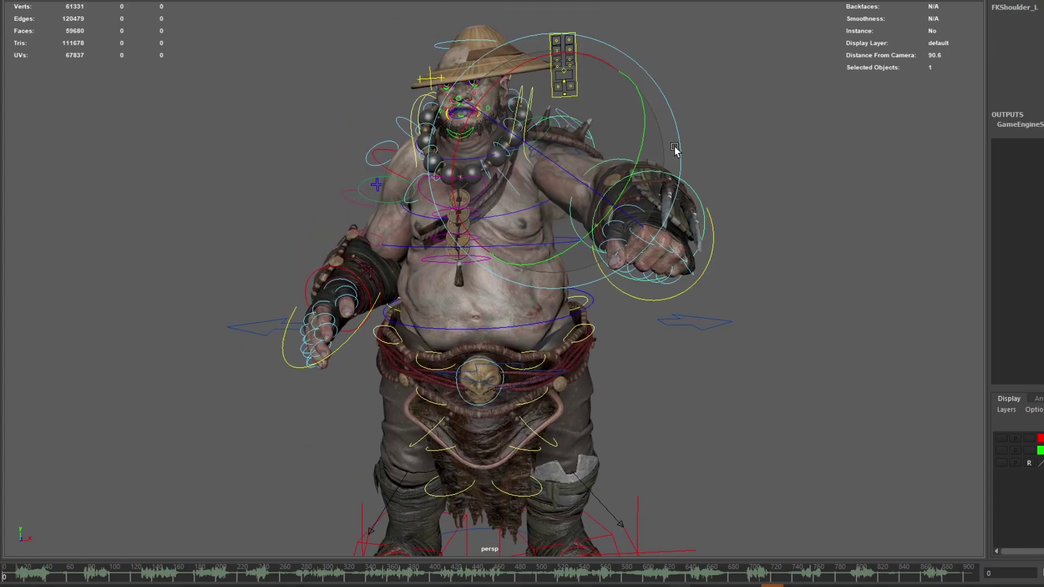
drag(605, 182, 636, 196)
alt+right_drag(636, 196, 625, 190)
- Adjust the straw hat's placement on the head with its control
click(475, 50)
key(w)
alt+drag(477, 58, 723, 109)
click(508, 90)
click(508, 82)
alt+drag(508, 90, 419, 106)
- Rotate a body control to refine the pose and reselect the straw hat's control
click(654, 297)
key(e)
drag(570, 234, 595, 257)
click(724, 86)
alt+drag(724, 85, 465, 95)
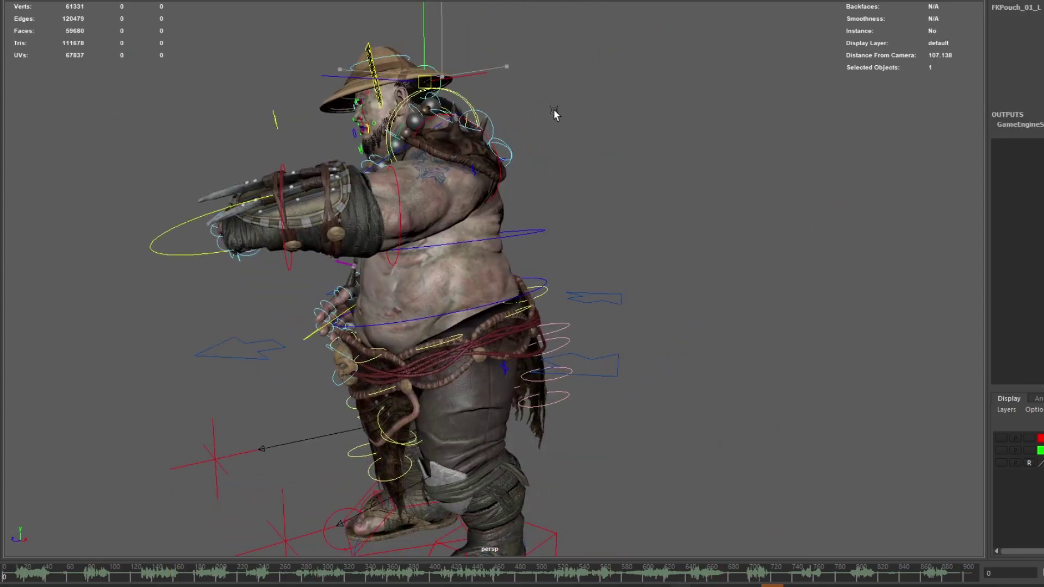
- Scrub the first attribute of the emotions control to change the facial expression
alt+drag(554, 112, 654, 121)
alt+right_drag(655, 121, 761, 142)
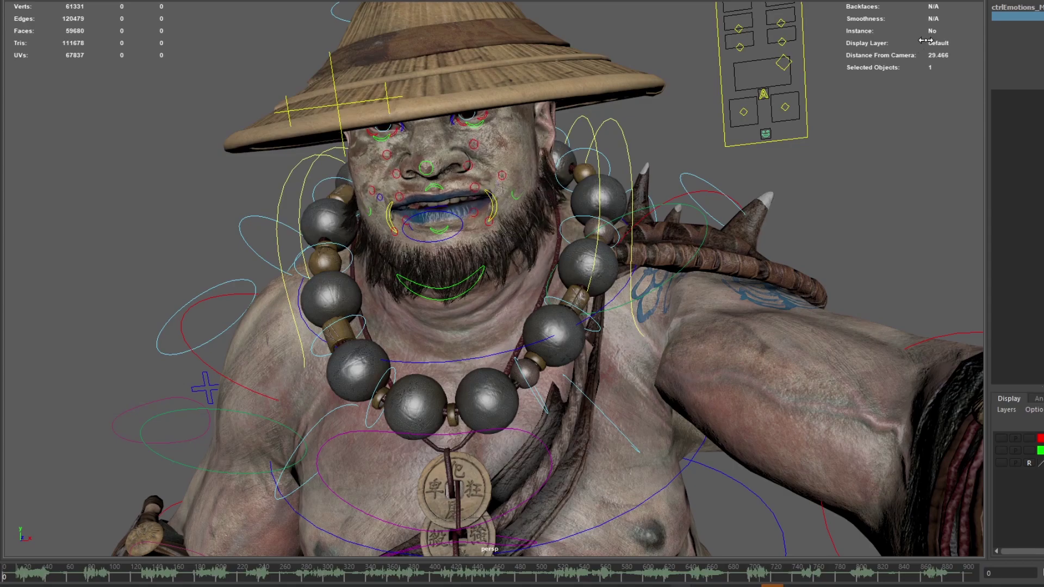
alt+right_drag(920, 43, 718, 76)
alt+drag(718, 76, 653, 61)
alt+right_drag(652, 60, 679, 65)
alt+drag(679, 65, 686, 80)
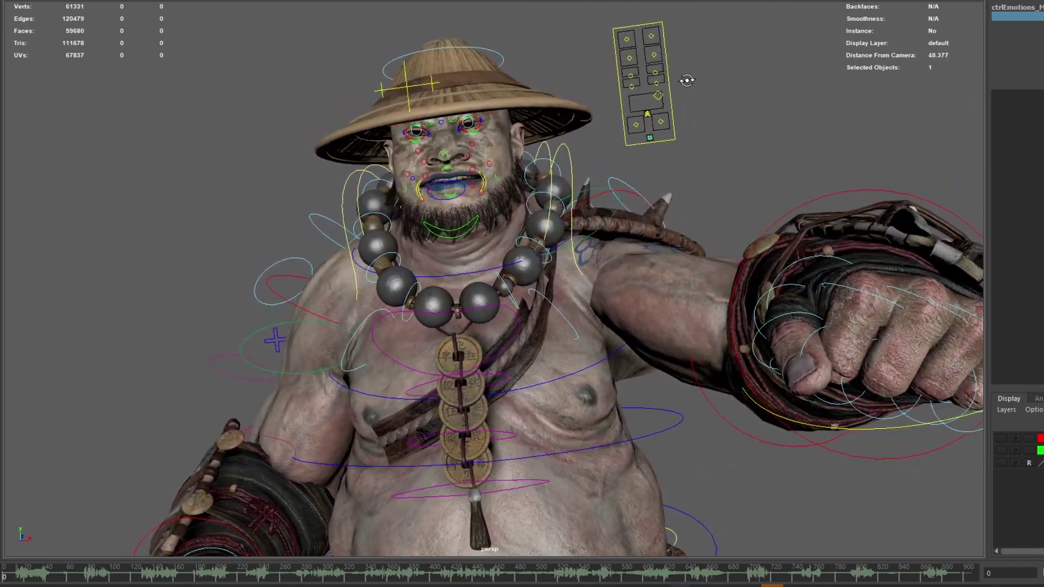
- Hide the NURBS curves in the viewport, examine the posed character from several angles without its controls, and show the curves again
click(740, 161)
click(112, 1)
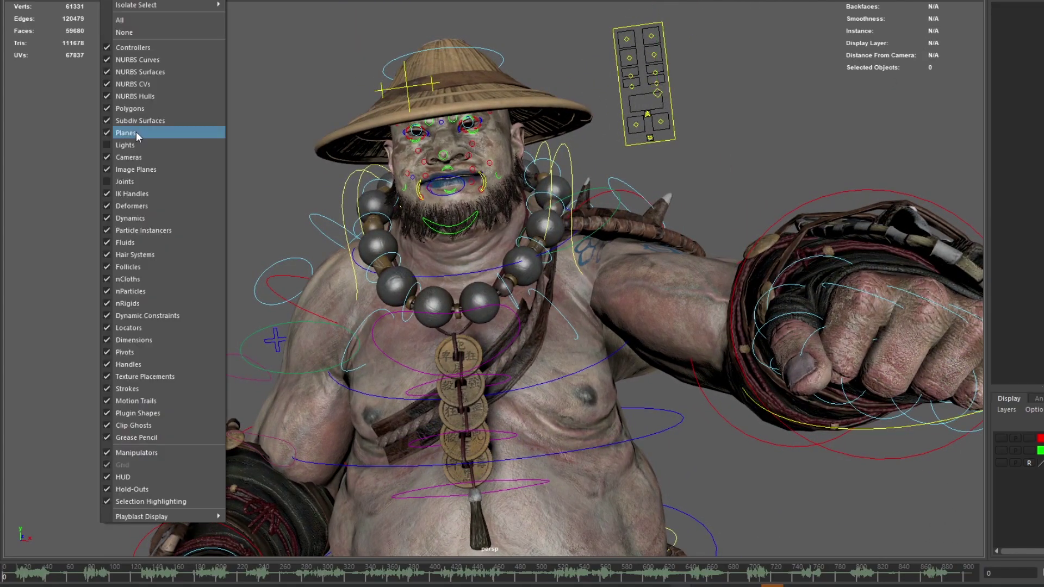
click(136, 59)
alt+right_drag(565, 136, 498, 152)
alt+drag(498, 152, 527, 132)
alt+middle_drag(526, 132, 434, 245)
alt+right_drag(435, 245, 469, 256)
alt+drag(470, 256, 543, 238)
alt+right_drag(542, 238, 568, 242)
click(111, 1)
click(136, 59)
- Repose the character's left hand with its rig controls, spreading the fingers open and raising the palm toward the camera
alt+drag(655, 278, 729, 338)
click(664, 300)
click(581, 422)
click(704, 336)
key(ctrl+z)
key(w)
click(862, 424)
alt+drag(862, 424, 810, 370)
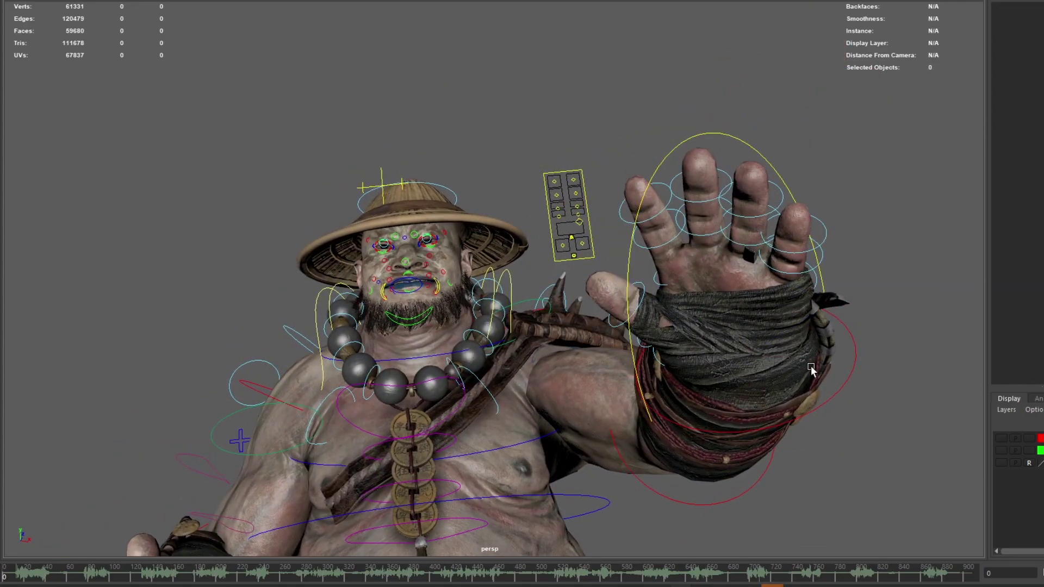